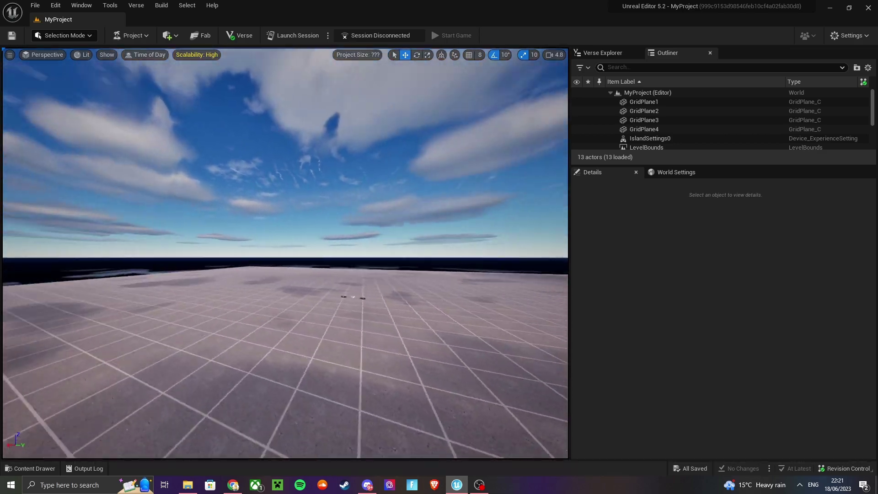
key(d)
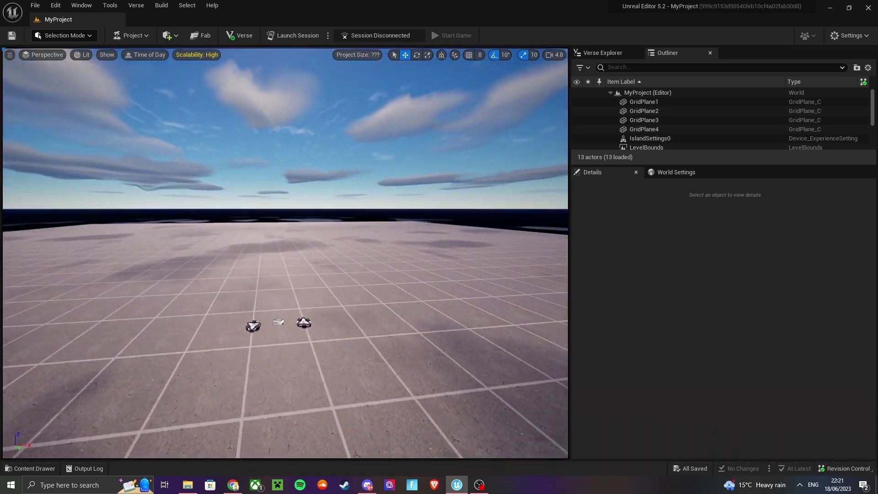
key(s)
Switch to Chrome, search Sketchfab for "fortnite" models and browse the results
click(233, 484)
scroll(67, 204, up, 10)
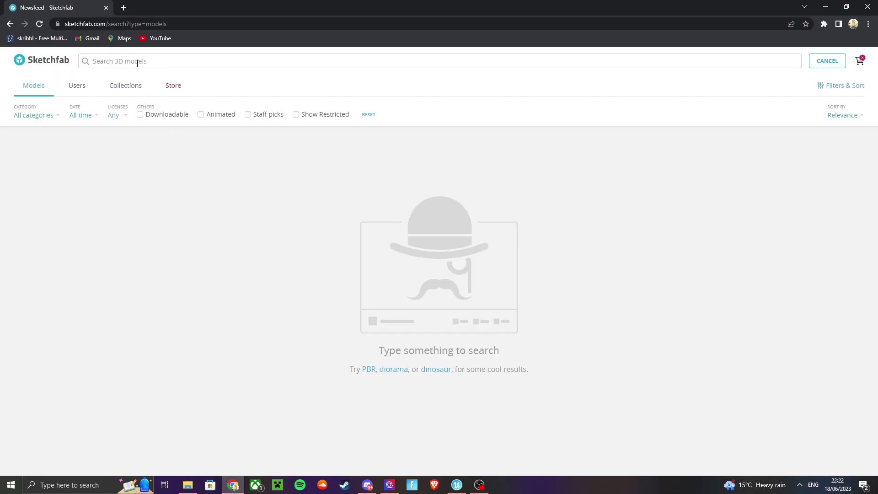
text(fortnite)
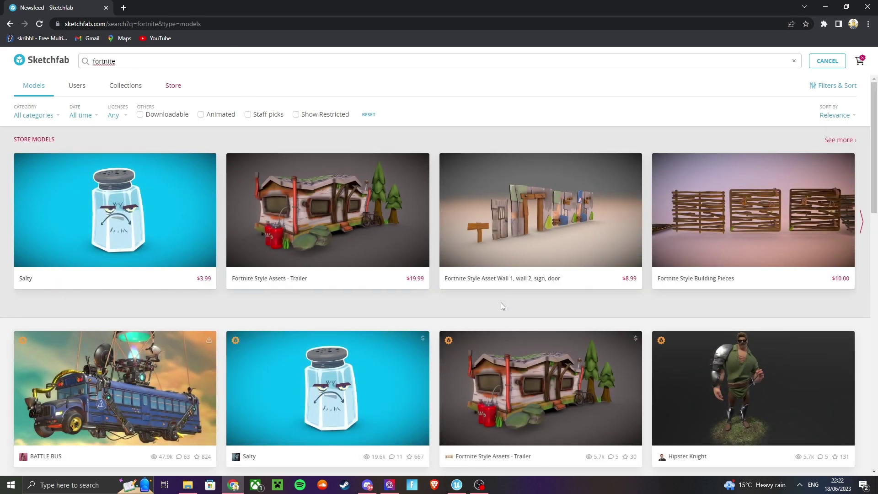
scroll(499, 303, down, 5)
scroll(421, 310, down, 5)
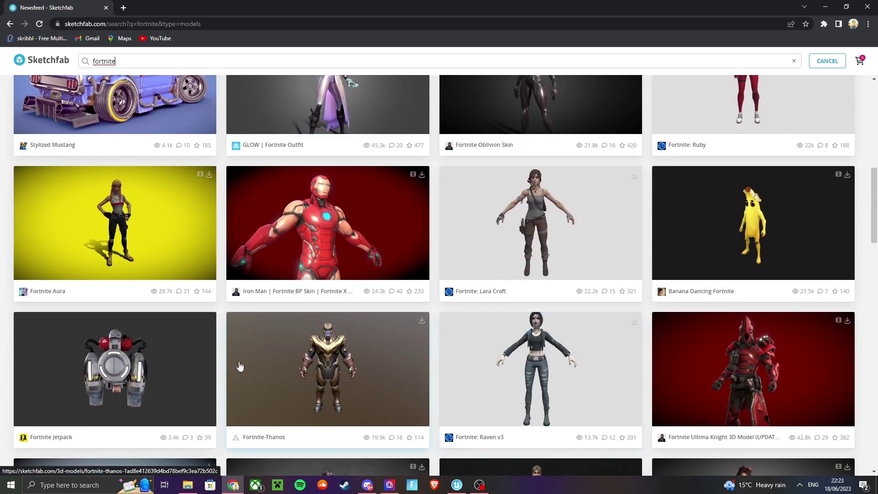
scroll(403, 220, down, 3)
Open the "Fortnite: Travis Scott" model's download options and examine the available file formats, highlighting the original obj entry
click(402, 220)
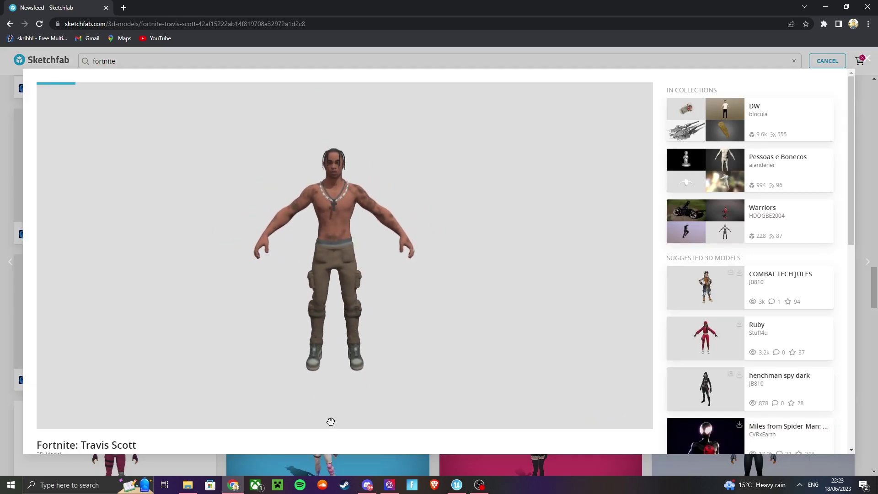
scroll(276, 447, down, 4)
click(71, 318)
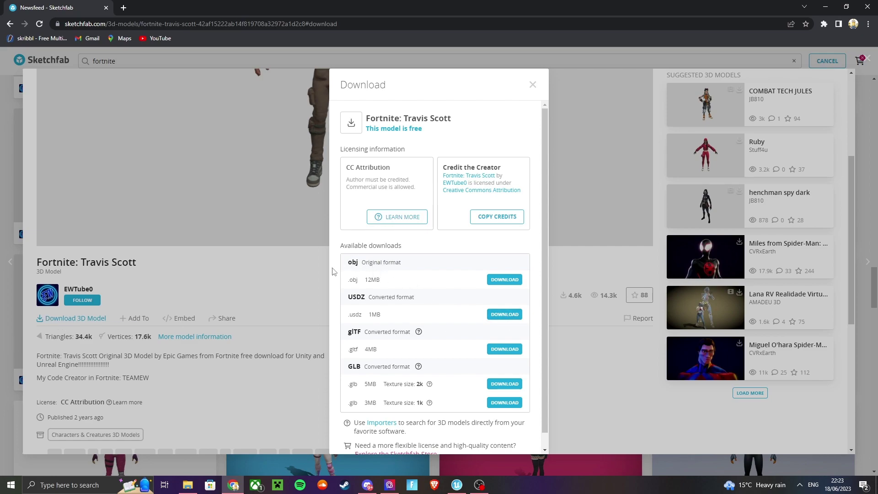
drag(345, 265, 415, 382)
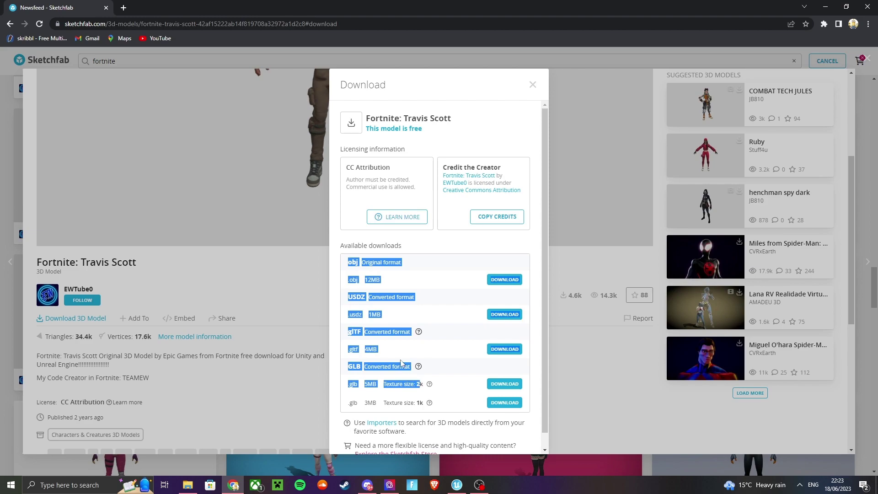
click(361, 265)
drag(340, 259, 396, 263)
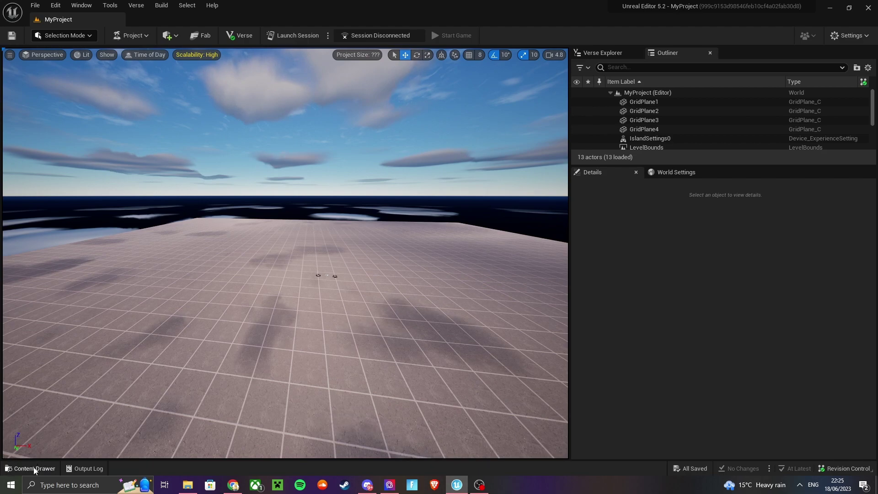
Import the Bot FBX from the fortnite-mecha-team-leader-fortnite-event-skin source folder into MyProject Content using Import All, and dismiss the resulting windows
click(35, 468)
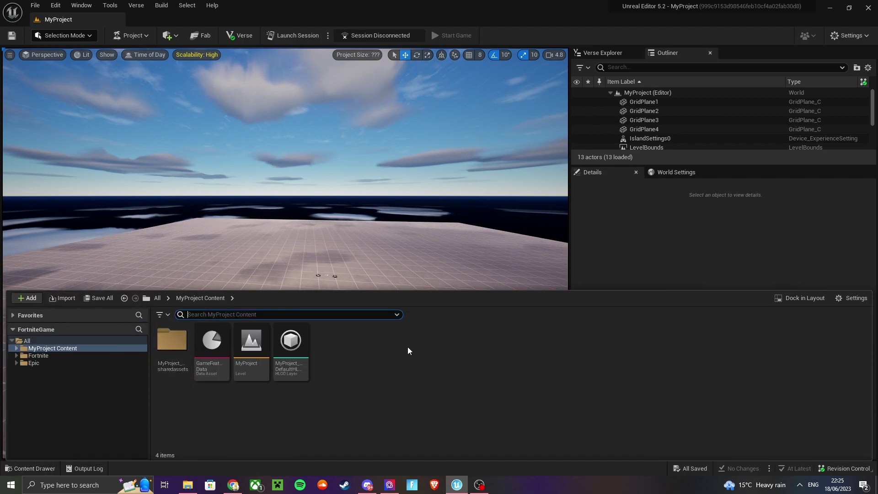
click(65, 297)
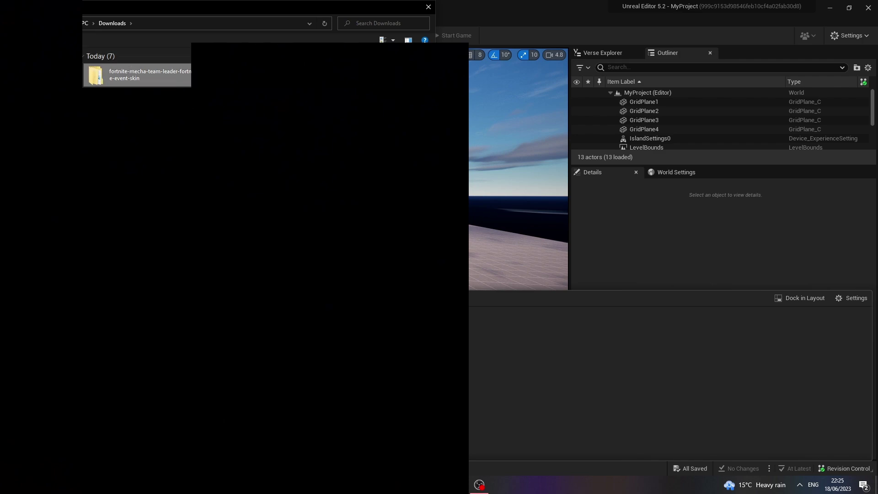
double_click(115, 69)
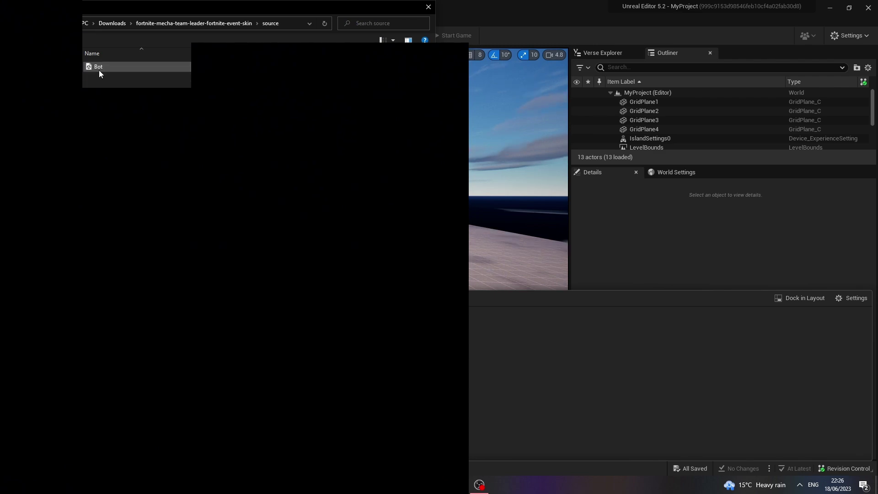
double_click(103, 67)
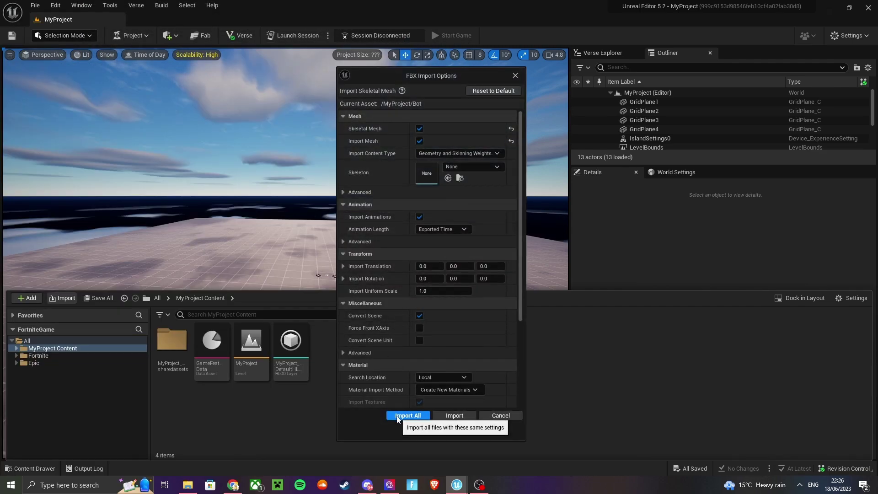
click(398, 417)
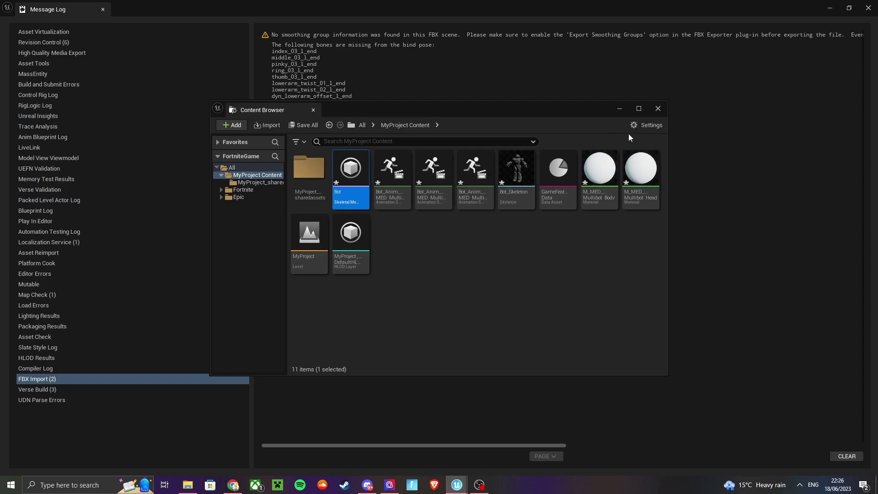
click(658, 109)
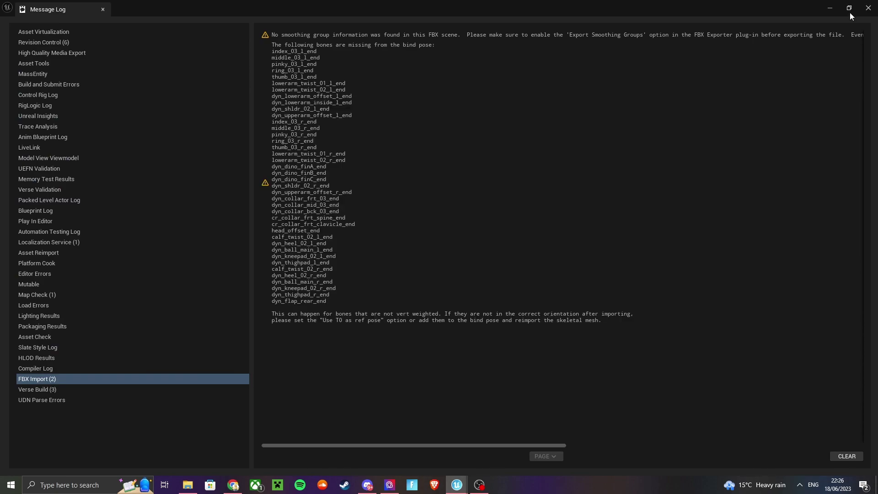
click(868, 8)
Import all the Multibot body and head textures from the skin's textures folder into MyProject Content
click(30, 468)
double_click(370, 343)
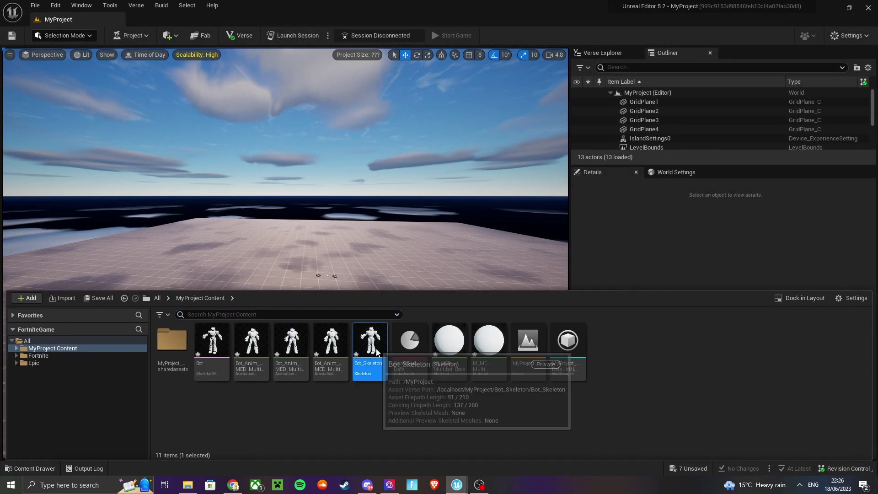
mouse_move(452, 162)
right_down()
mouse_move(375, 156)
mouse_move(512, 162)
mouse_move(447, 169)
right_up()
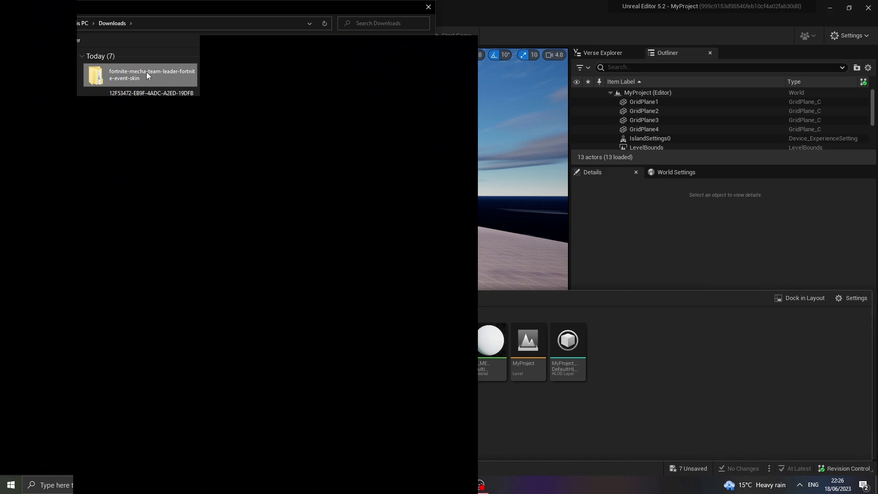
double_click(146, 72)
double_click(147, 74)
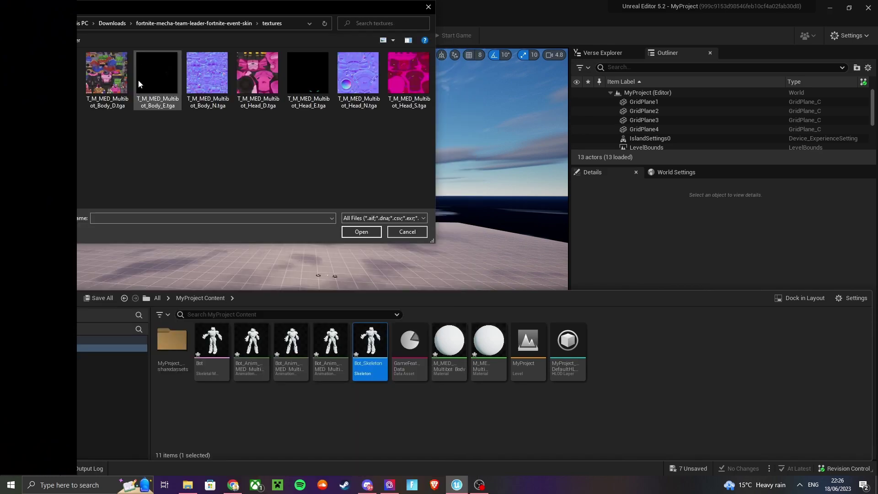
drag(99, 133, 413, 60)
click(361, 232)
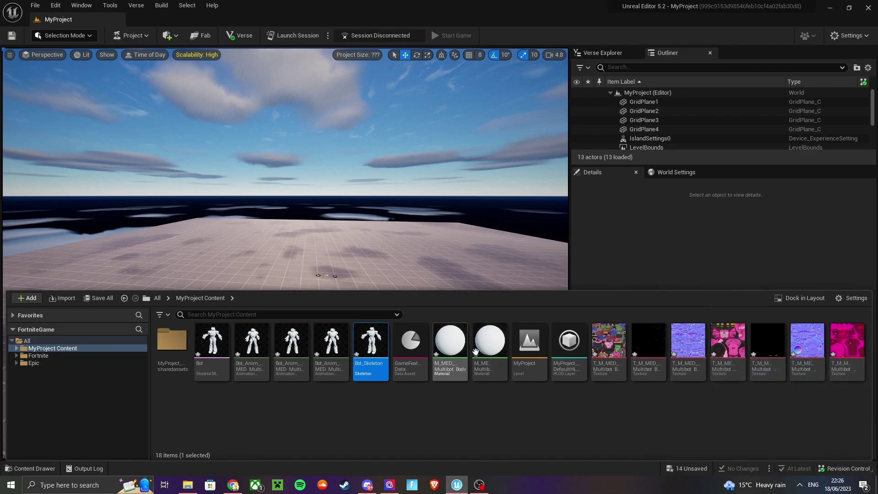
Open the M_MED_Multibot_Body material and delete the Param node feeding Base Color
click(450, 351)
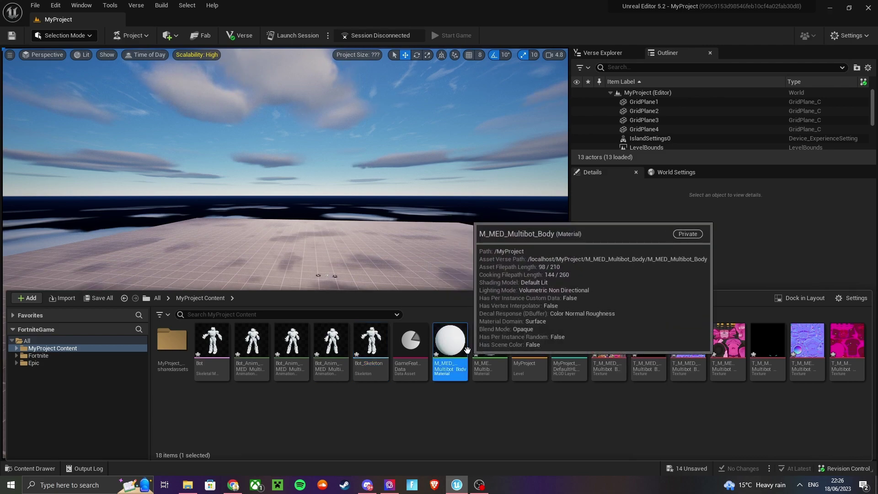
double_click(453, 350)
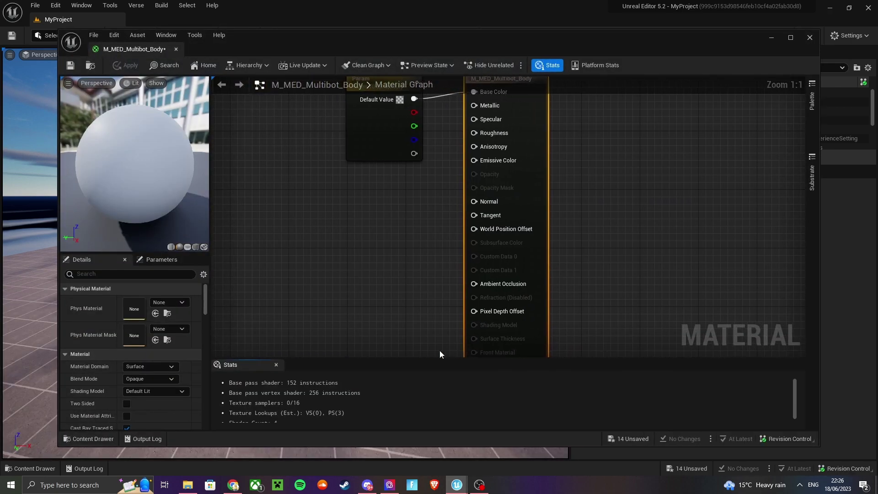
scroll(366, 195, down, 3)
click(373, 131)
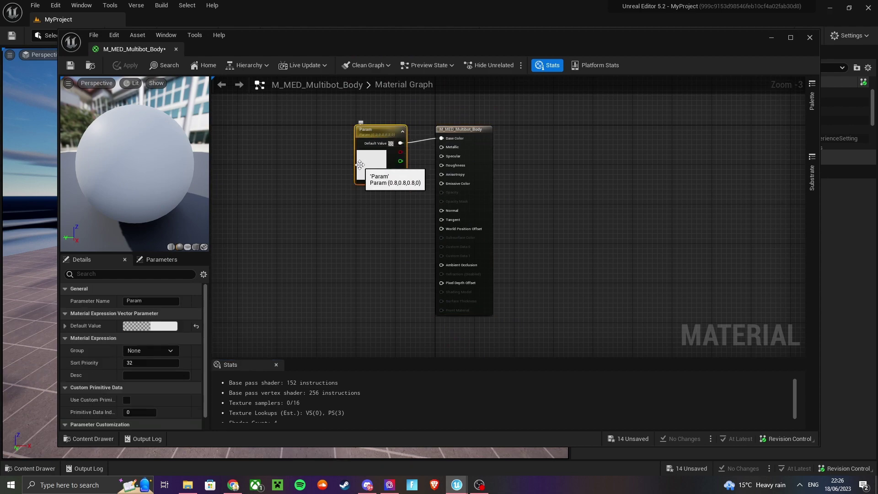
scroll(377, 137, up, 2)
key(Delete)
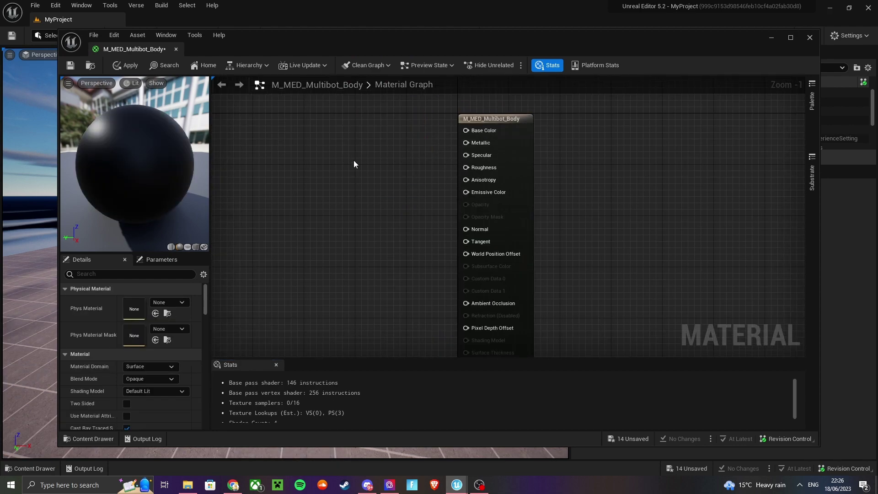
Add the T_M_MED_Multibot_Body_D_tga texture to the material graph as a texture sample beside the result node
click(91, 439)
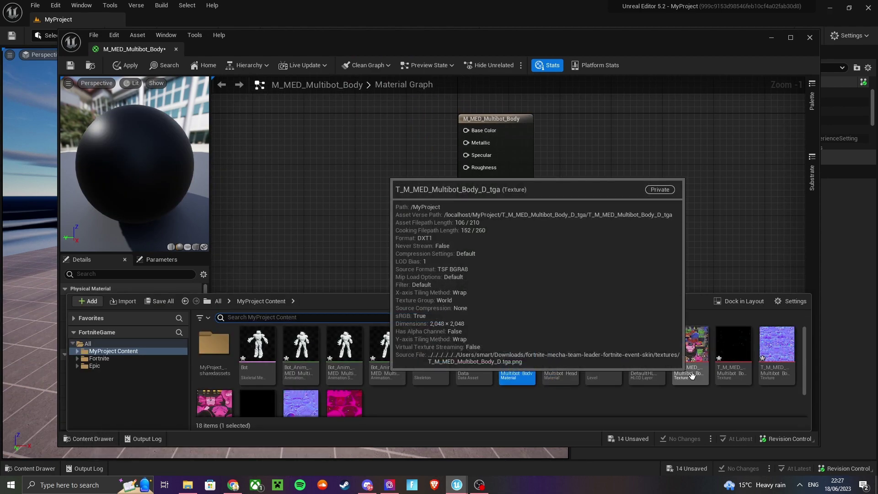
mouse_move(728, 363)
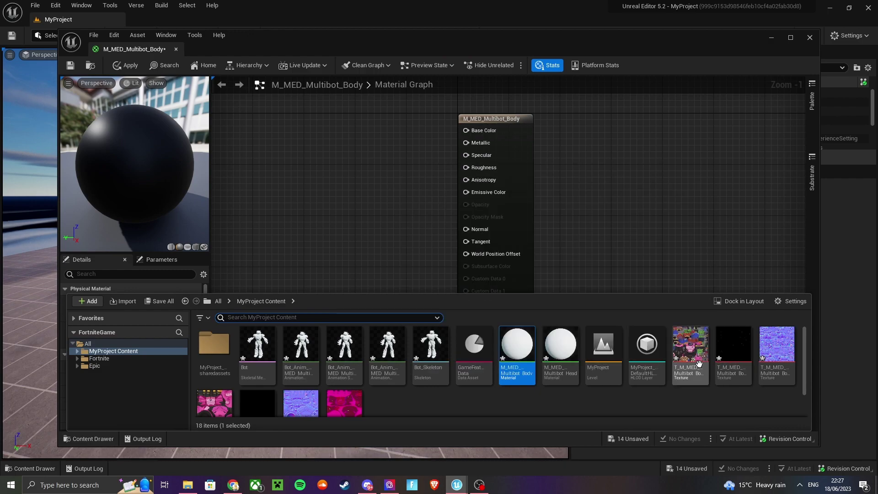
mouse_move(698, 364)
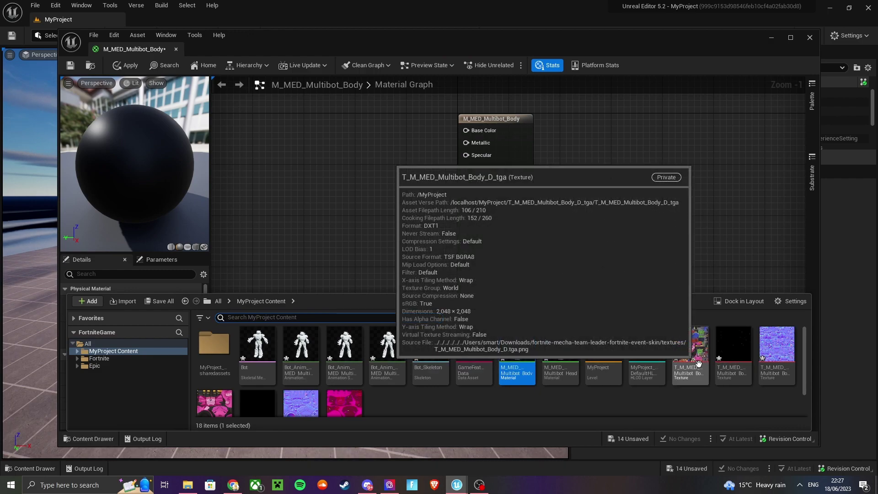
drag(698, 363, 263, 131)
Add the T_M_MED_Multibot_Body_E_tga texture to the graph as a second texture sample below the first
click(69, 439)
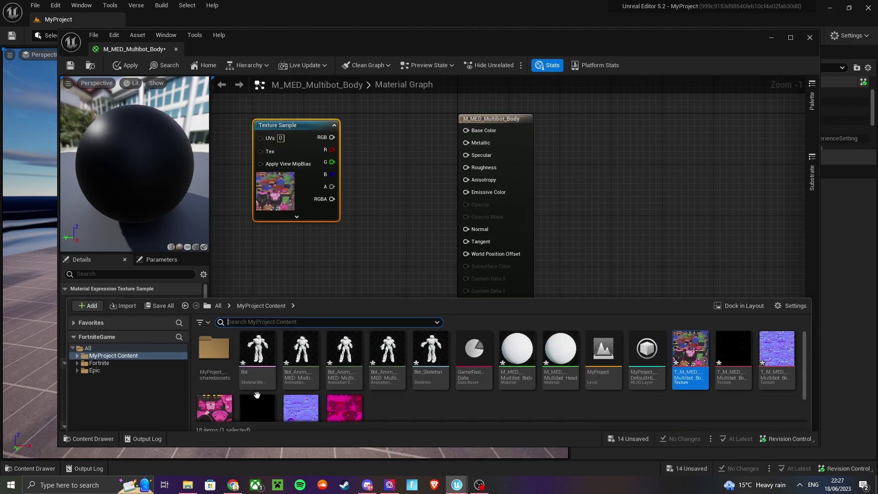
mouse_move(725, 364)
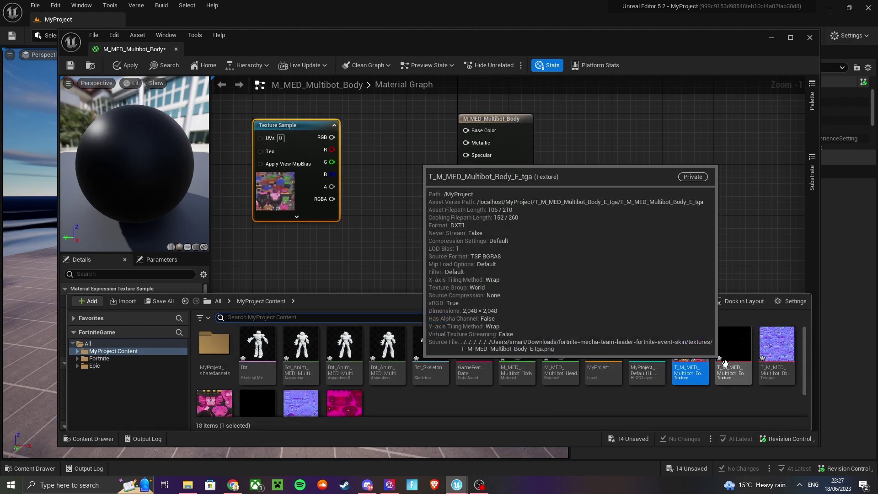
drag(725, 364, 249, 260)
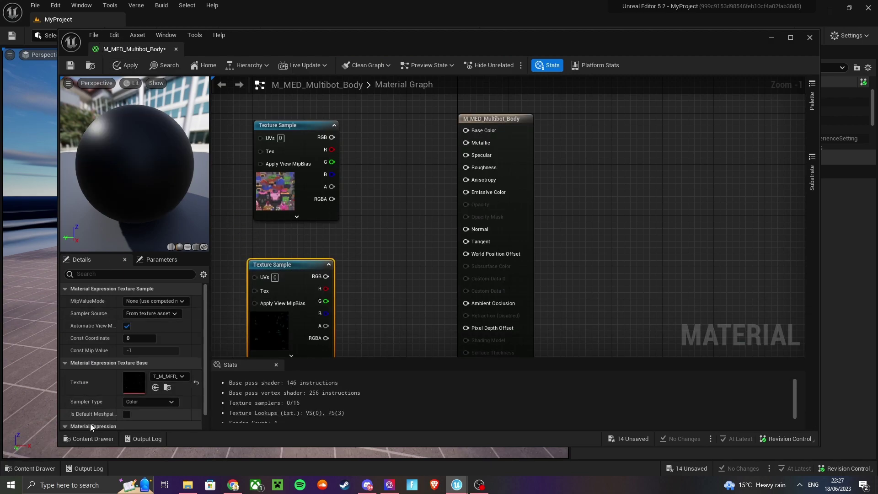
Move the M_MED_Multibot_Body result node slightly up and closer to the texture samples
scroll(368, 301, down, 5)
scroll(367, 301, up, 6)
click(397, 182)
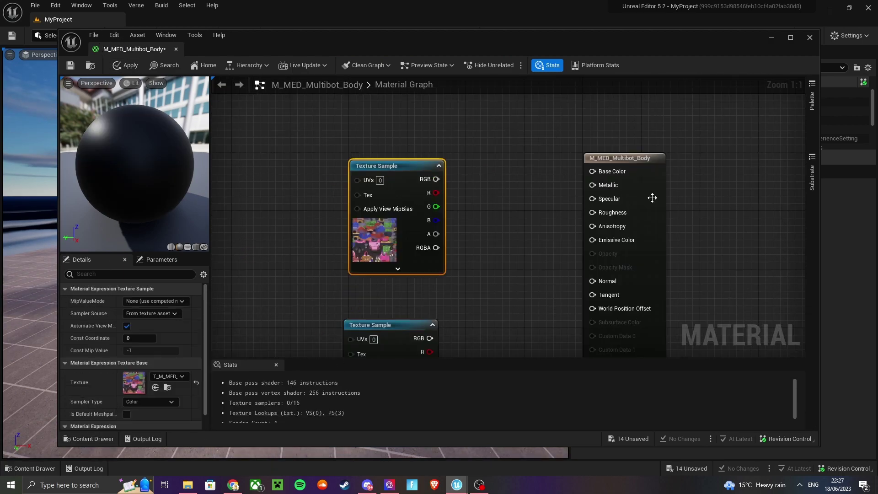
drag(626, 158, 605, 113)
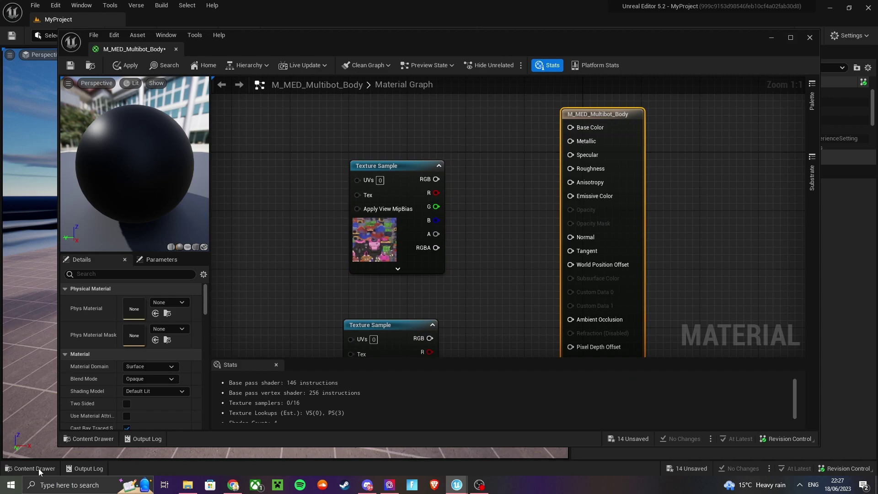
Connect the RGB output of the T_M_MED_Multibot_Body_D_tga texture sample to Base Color on the body material's result node
click(77, 440)
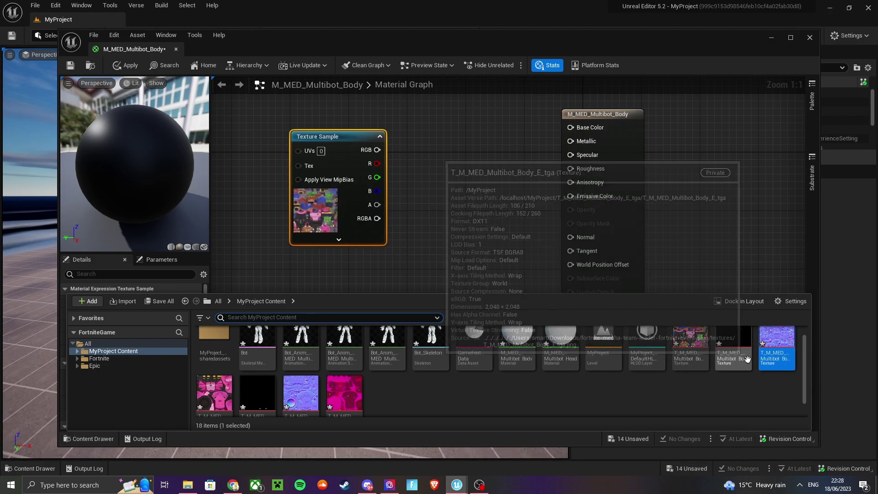
mouse_move(715, 358)
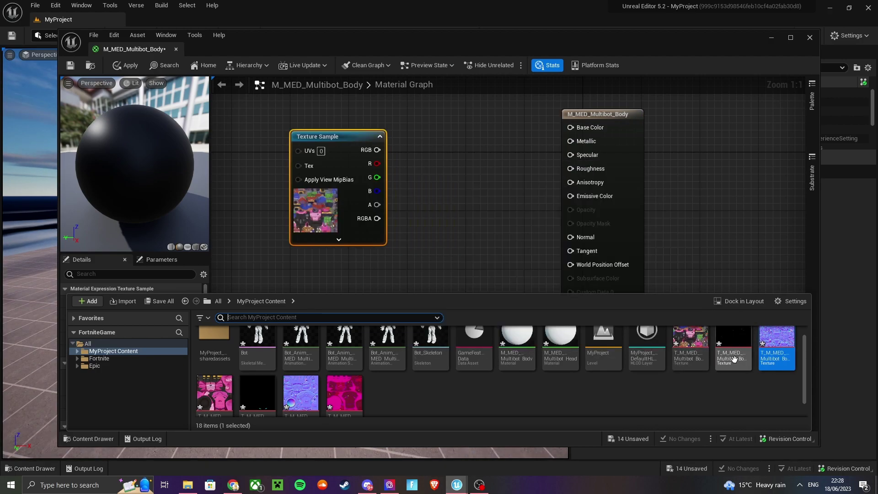
mouse_move(767, 355)
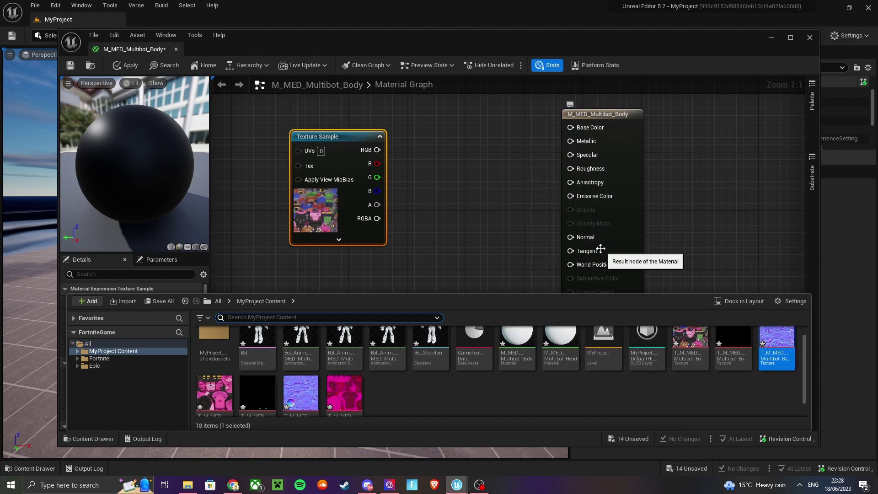
mouse_move(740, 349)
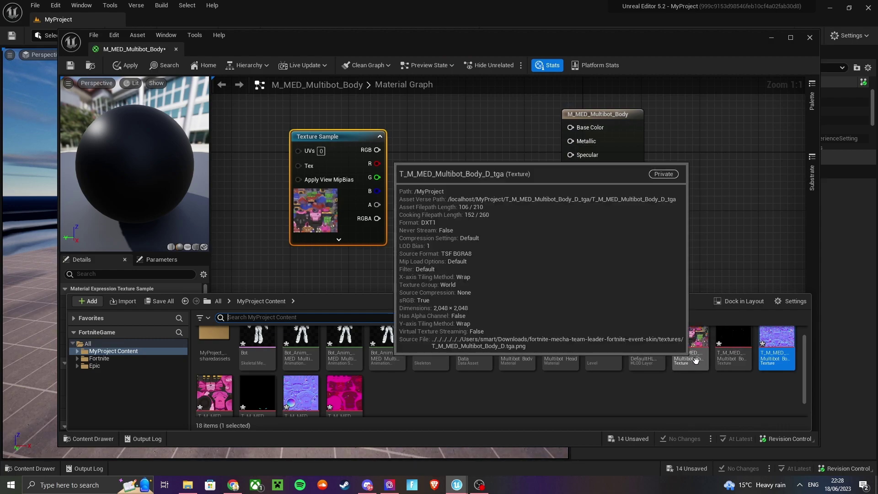
drag(378, 150, 475, 134)
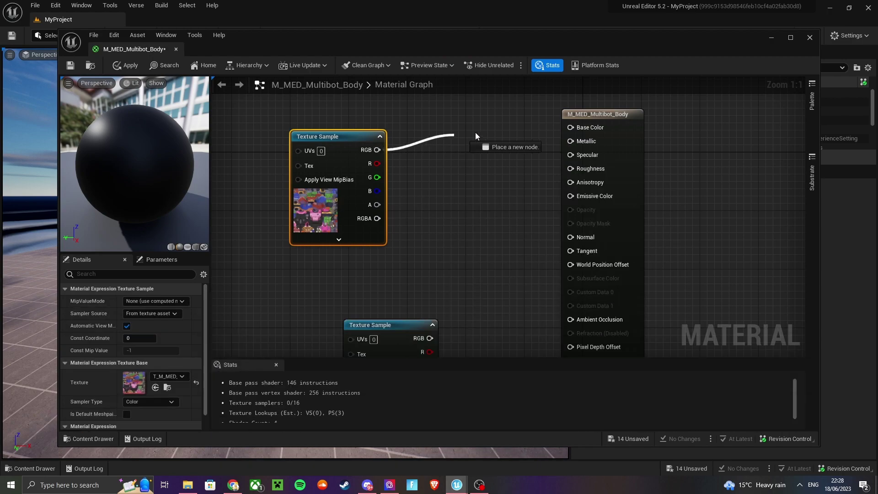
drag(583, 134, 572, 128)
scroll(462, 259, down, 1)
drag(460, 281, 462, 259)
scroll(478, 317, down, 1)
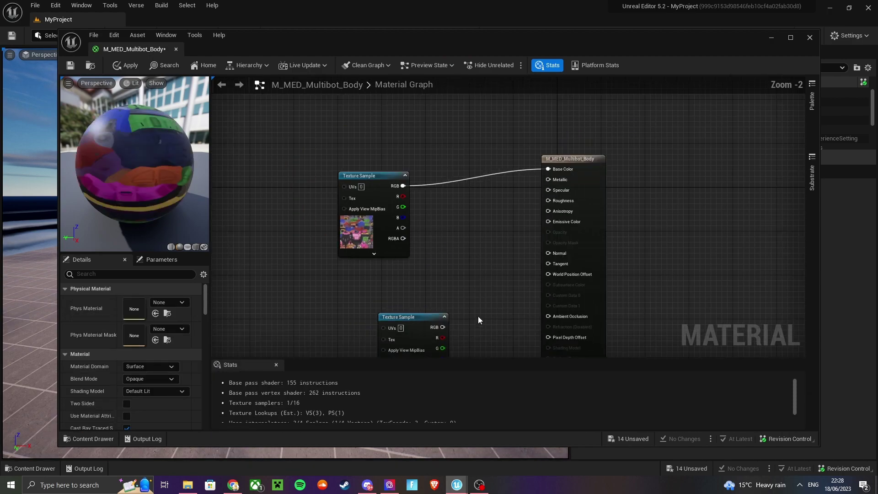
Connect the T_M_MED_Multibot_Body_E_tga sample's RGB to Emissive Color and the body normal map sample's RGB to Normal
scroll(478, 316, up, 2)
right_drag(478, 320, 471, 280)
double_click(412, 281)
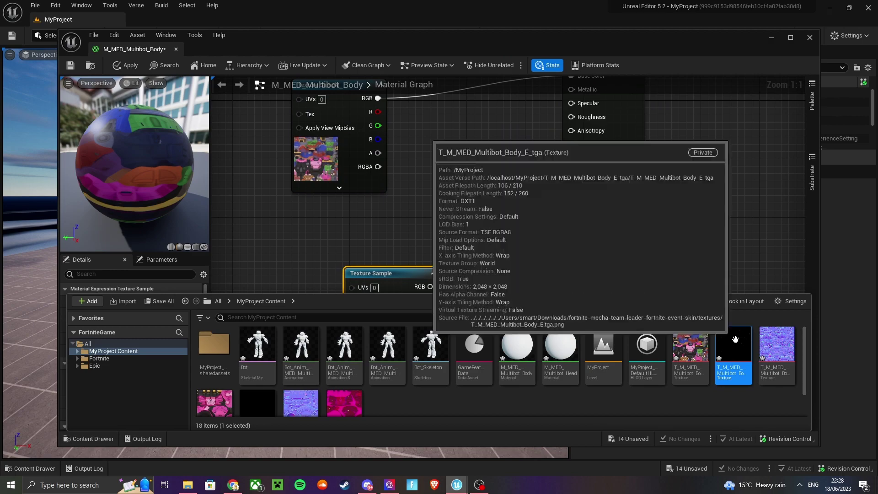
drag(406, 267, 572, 144)
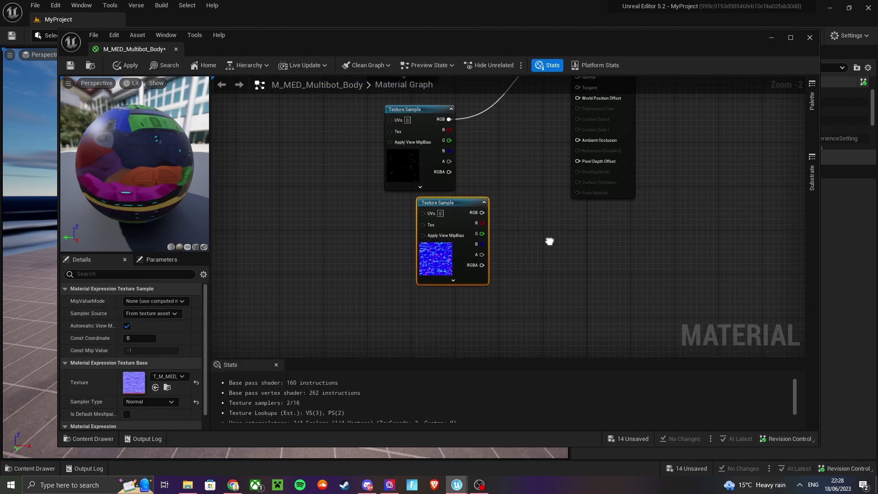
scroll(556, 297, down, 2)
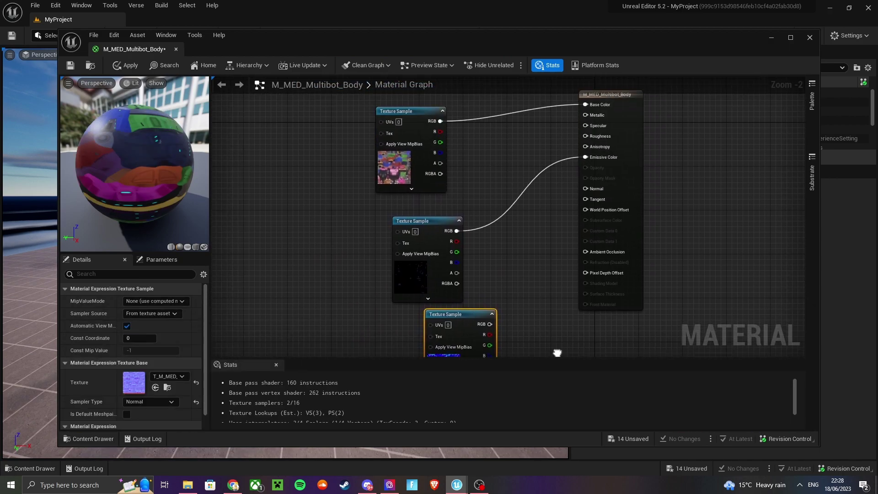
drag(487, 326, 584, 189)
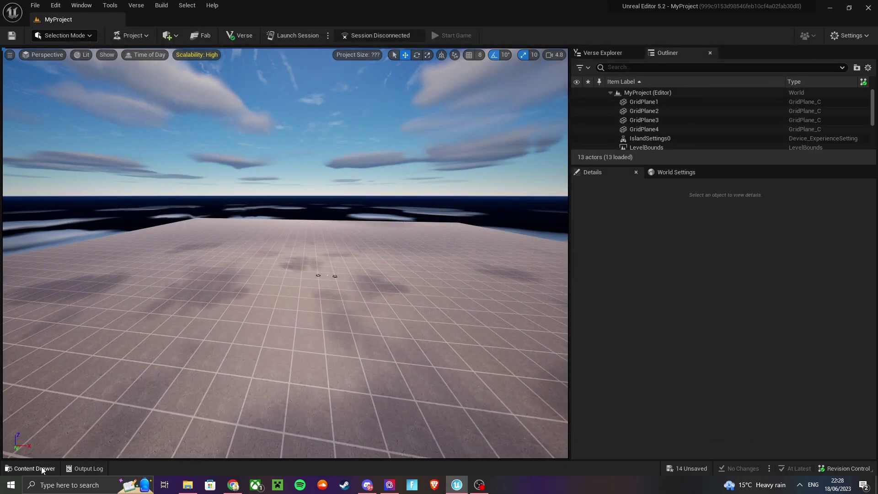
Open Bot_Skeleton and examine how the body textures look on the previewed mecha model
click(32, 468)
double_click(381, 353)
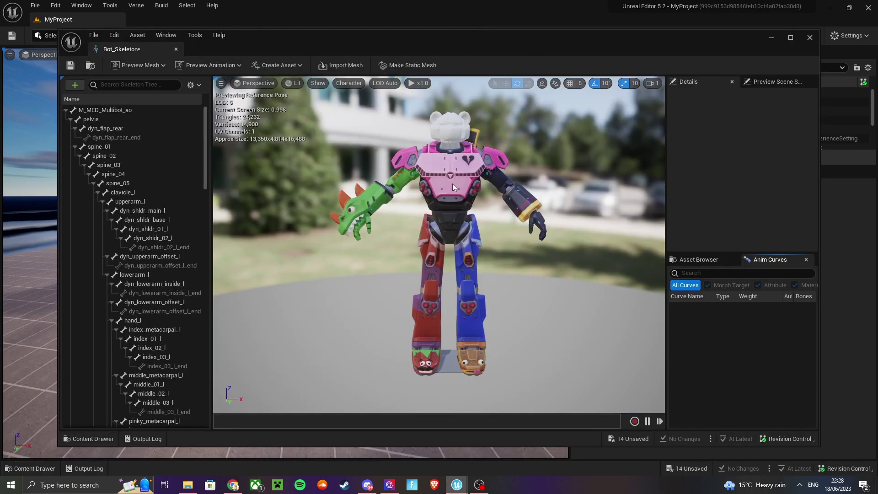
mouse_move(405, 189)
mouse_down()
mouse_move(505, 189)
mouse_move(398, 188)
mouse_up()
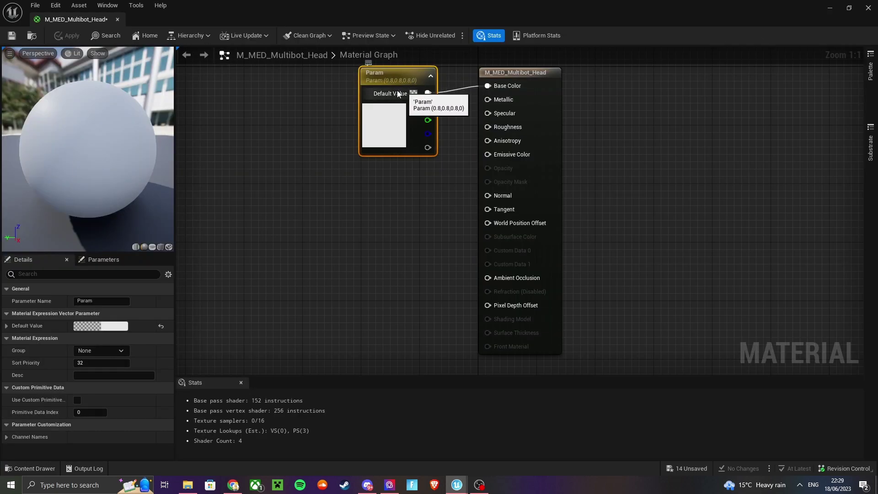
Delete the Param node in the M_MED_Multibot_Head material and add the head color texture to the graph as a texture sample
key(Delete)
key(ctrl+space)
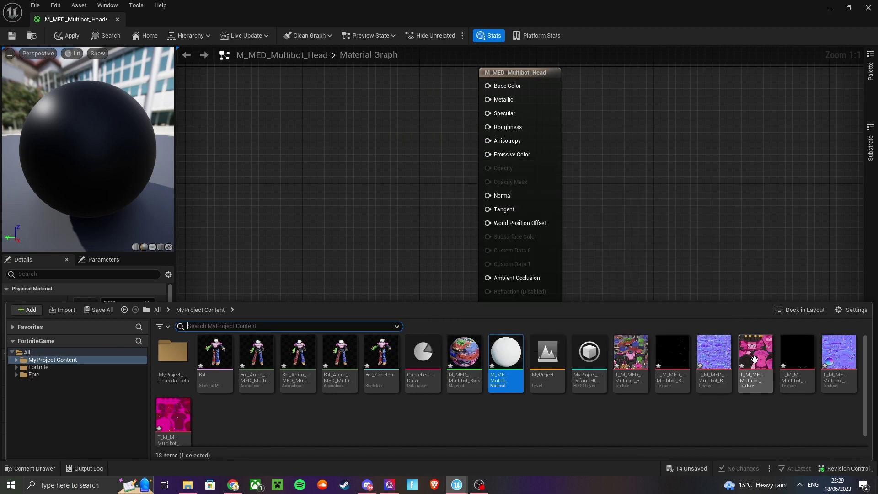
drag(755, 359, 245, 102)
click(30, 469)
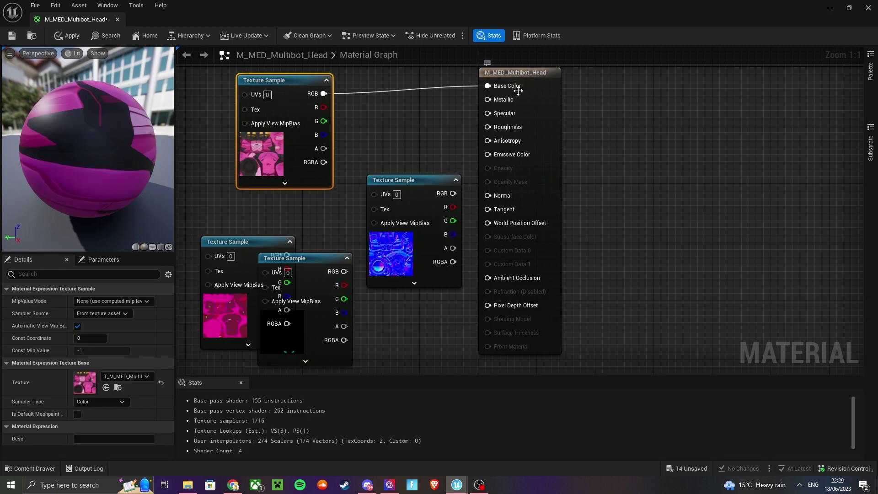
Move the head's normal map texture sample up beside the color sample and connect its RGB output to Normal
click(399, 194)
key(ctrl+space)
drag(419, 176, 392, 150)
drag(473, 129, 500, 188)
drag(501, 189, 498, 195)
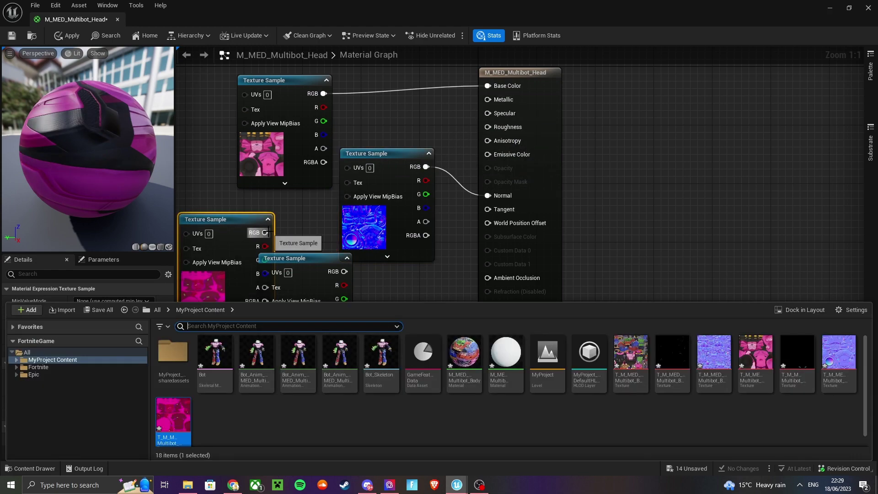
Connect the magenta texture sample's RGB to Specular and the T_M_MED_Multibot_Head_E_tga sample's RGB to Emissive Color, and close the head material
drag(265, 232, 487, 113)
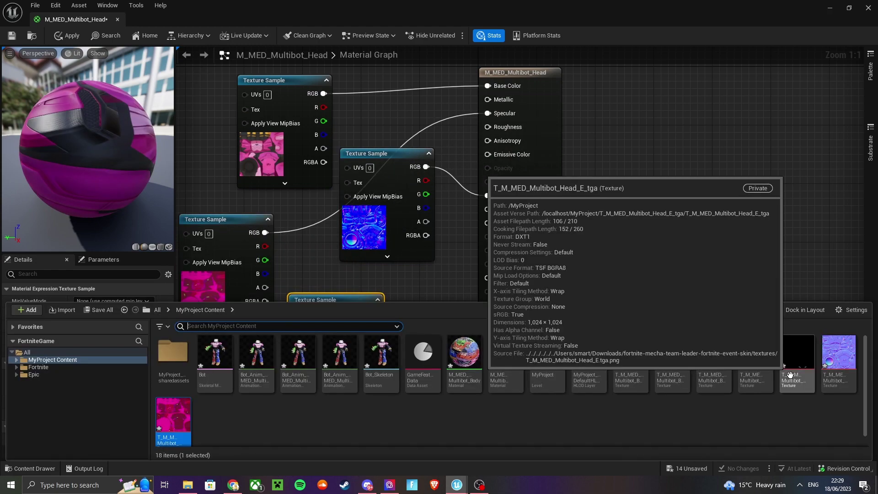
click(22, 468)
drag(375, 313, 385, 298)
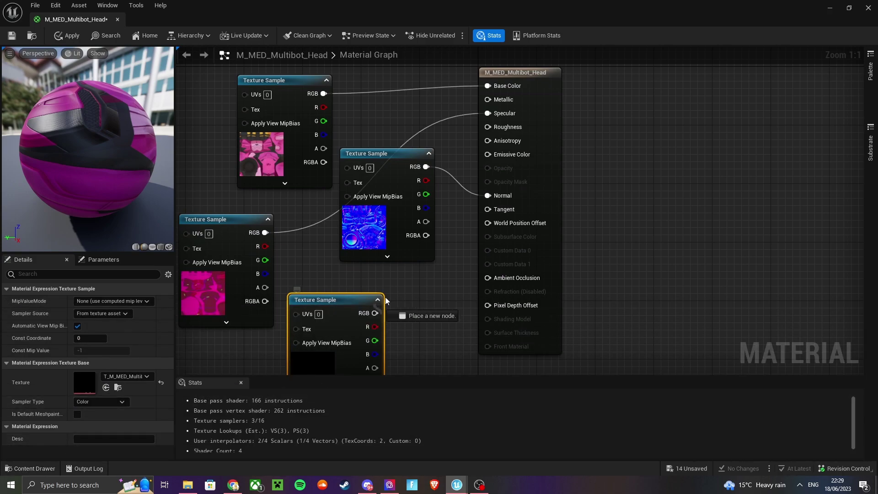
drag(500, 156, 499, 155)
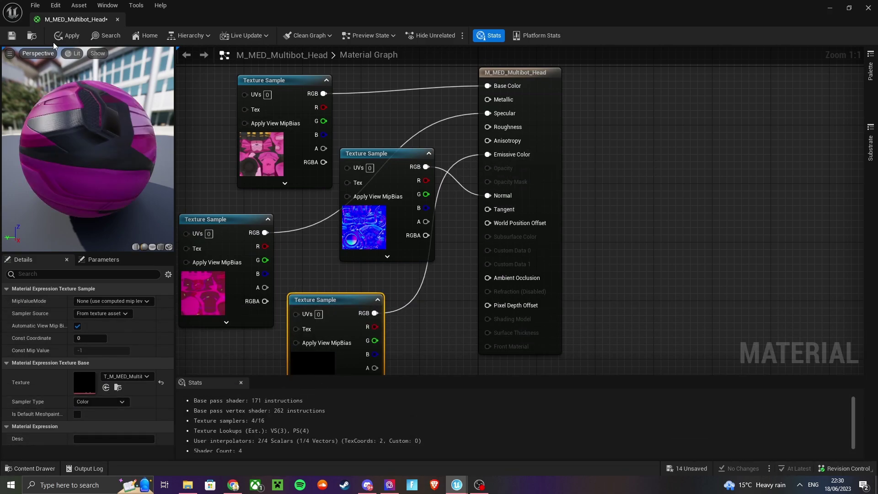
click(869, 8)
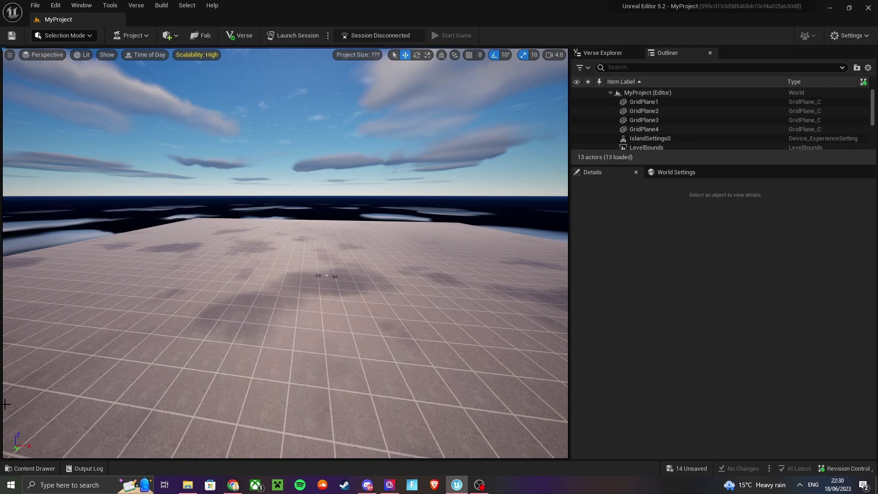
Open Bot_Skeleton, inspect the textured head and body in the preview, and close the asset
click(42, 469)
double_click(381, 352)
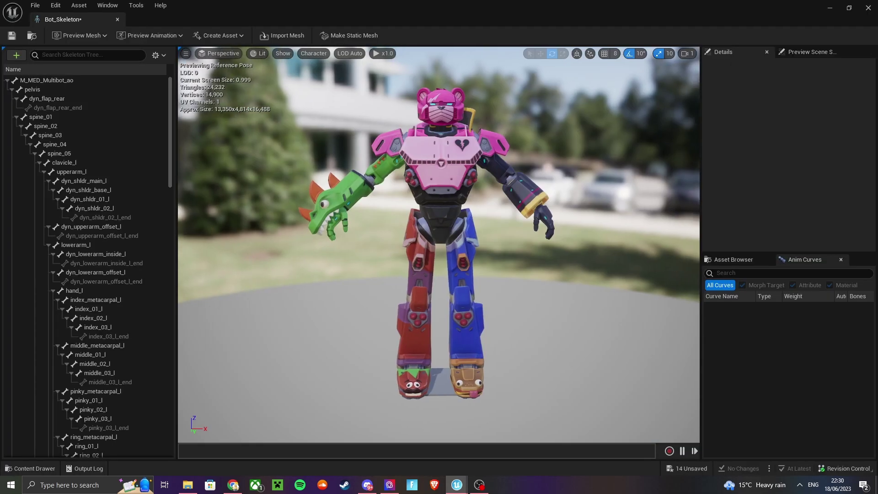
right_drag(438, 245, 525, 246)
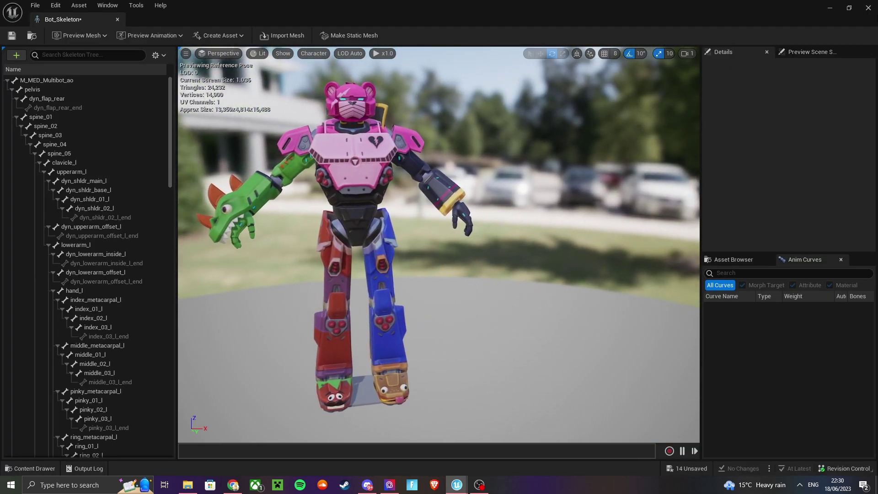
click(868, 8)
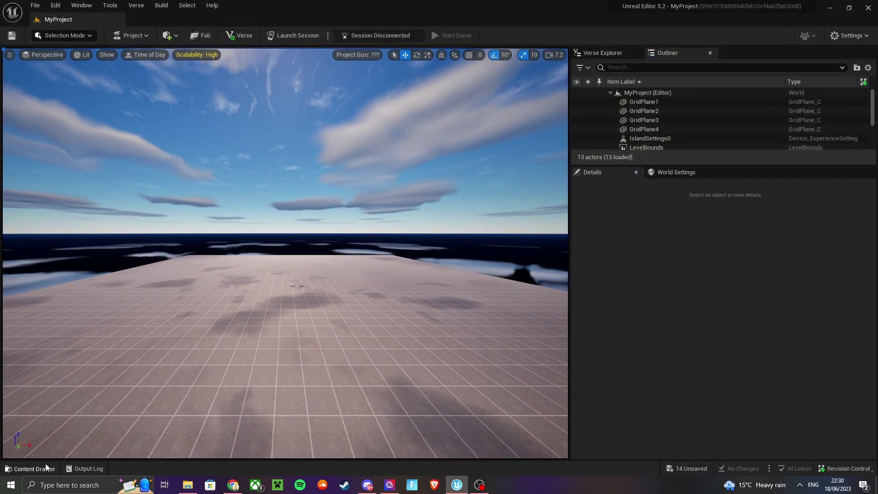
Place the Bot_Skeleton asset in the level on the grid floor
click(45, 464)
drag(382, 352, 320, 293)
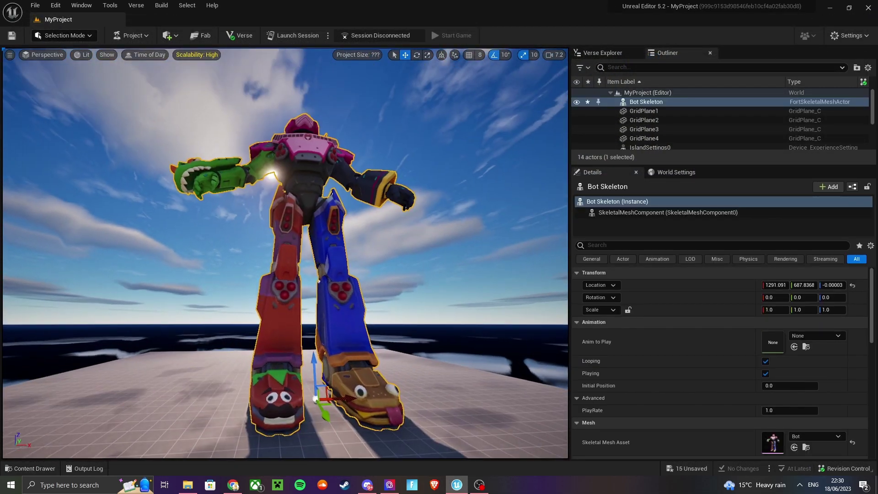
Inspect the placed mecha model in the level from the front, sides and back, up close and from afar
right_drag(320, 293, 289, 352)
scroll(320, 293, up, 4)
scroll(275, 320, down, 5)
scroll(211, 330, up, 2)
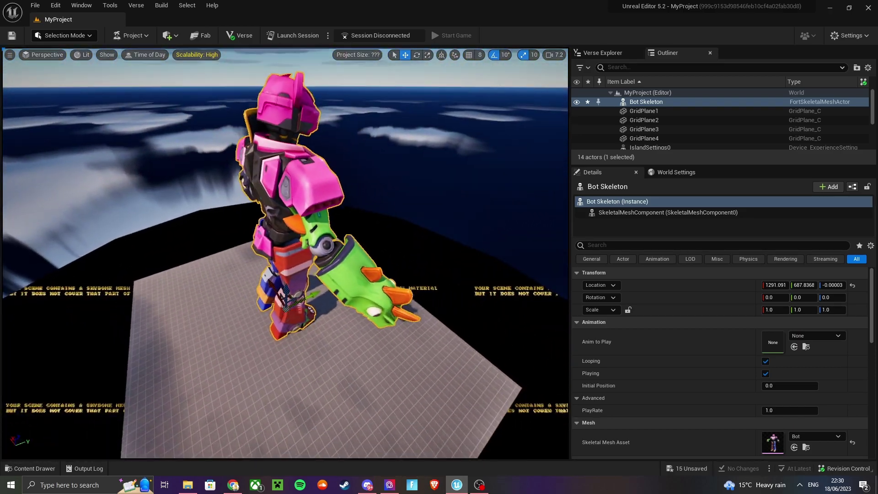
right_drag(285, 253, 286, 253)
right_drag(285, 253, 480, 247)
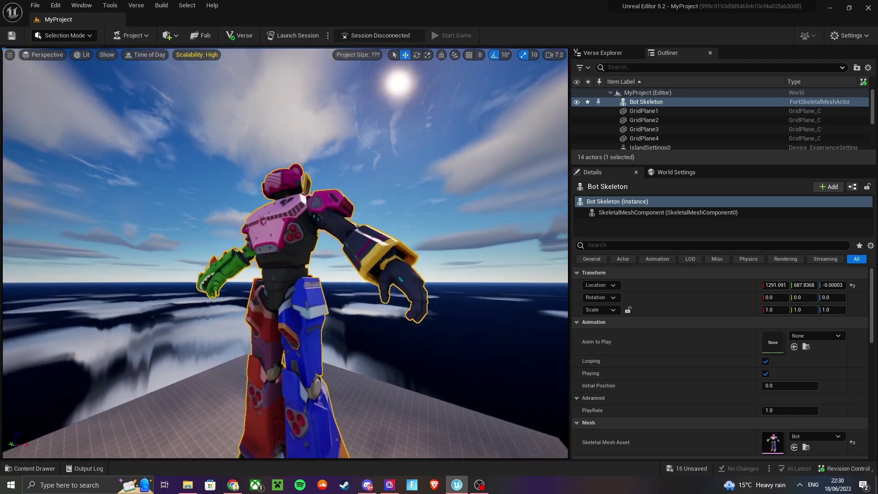
key(ctrl+space)
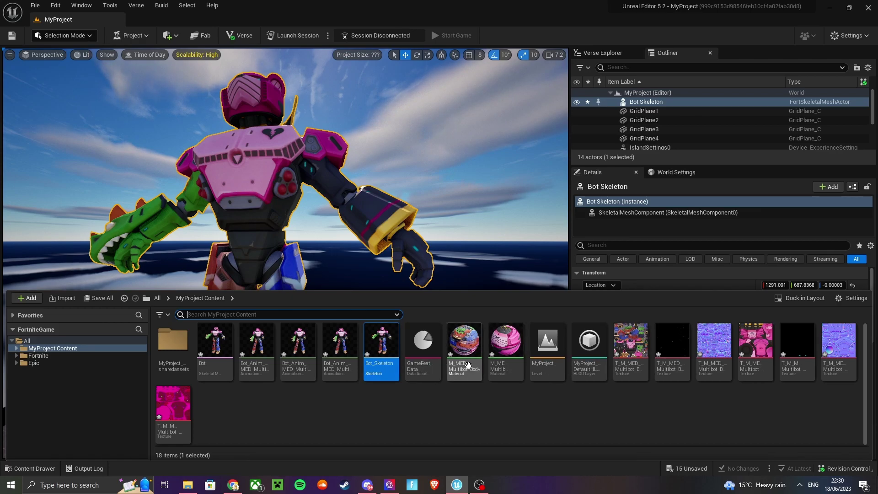
click(29, 469)
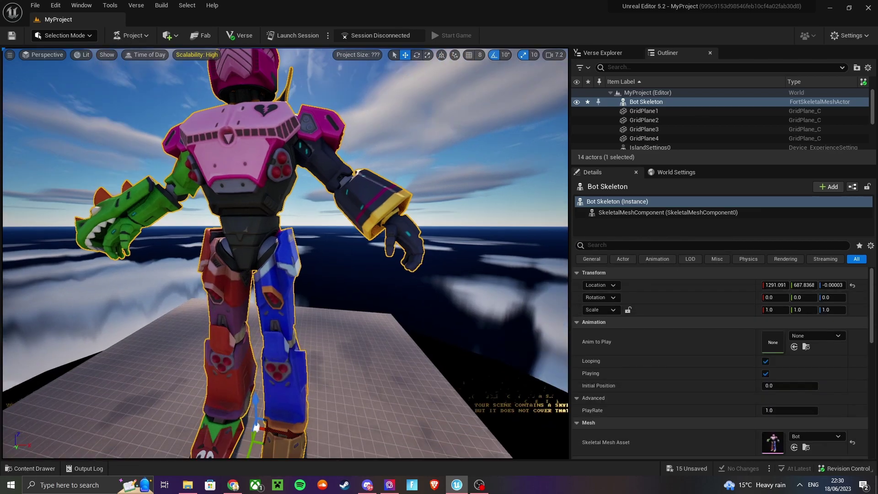
right_drag(117, 253, 116, 274)
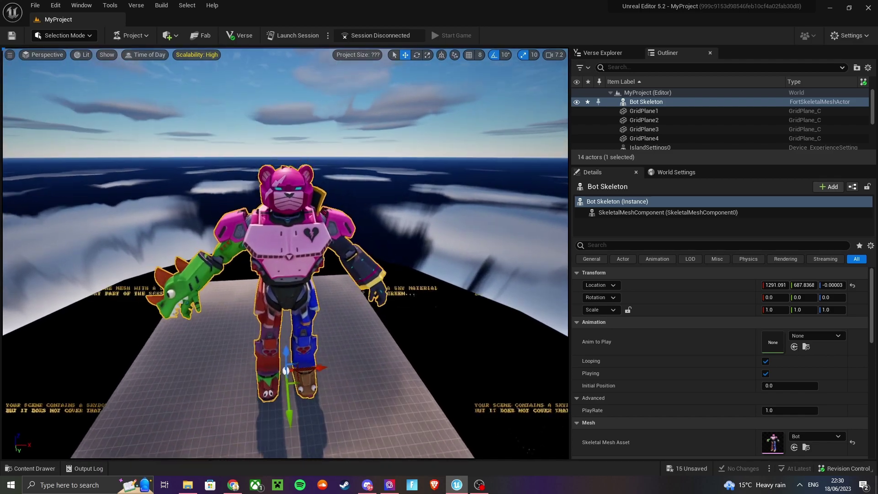
Open the M_MED_Multibot_Body material and move the emissive and normal map texture samples up into a tighter stack below the color sample
click(30, 468)
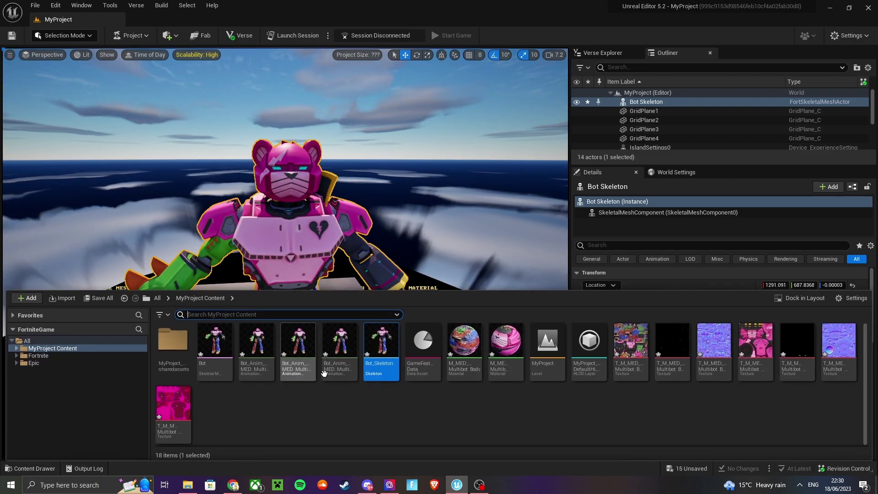
double_click(464, 341)
drag(273, 241, 248, 214)
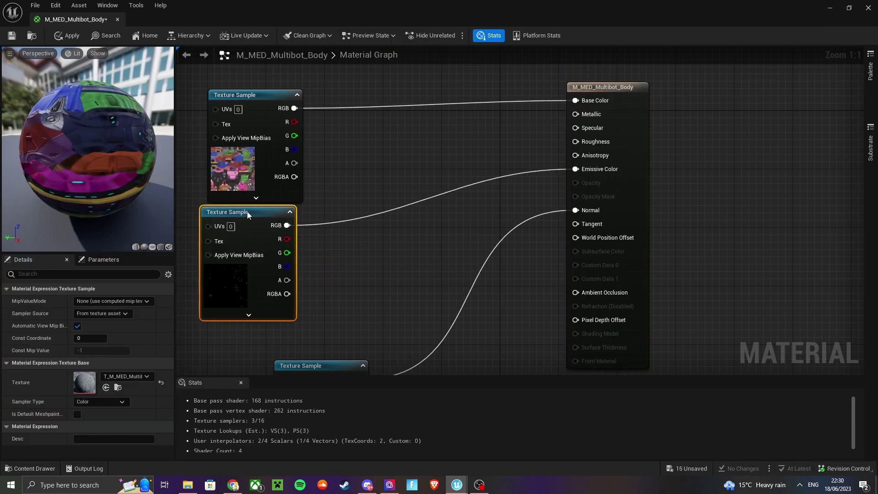
scroll(374, 238, down, 3)
drag(323, 324, 274, 299)
right_drag(414, 343, 439, 303)
scroll(407, 341, up, 1)
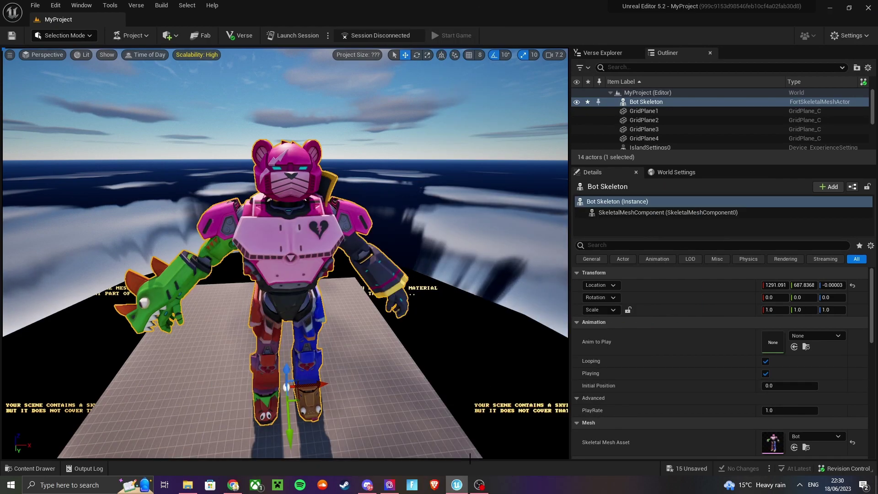
mouse_move(485, 489)
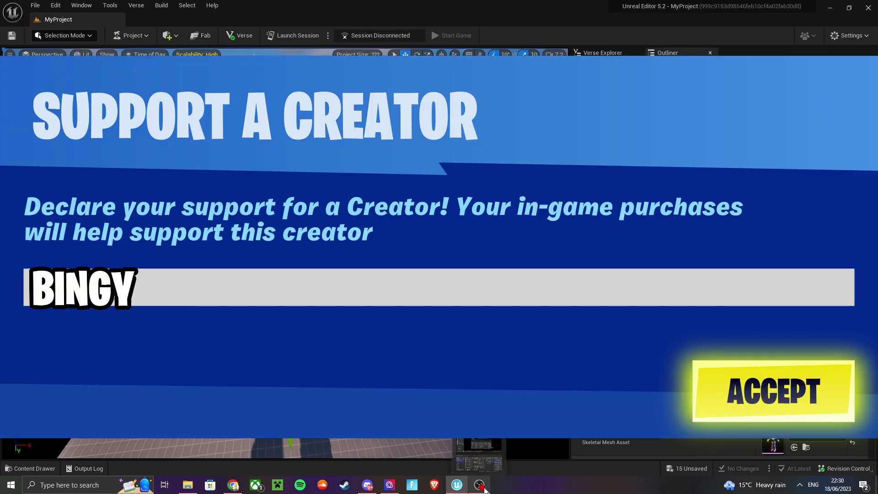